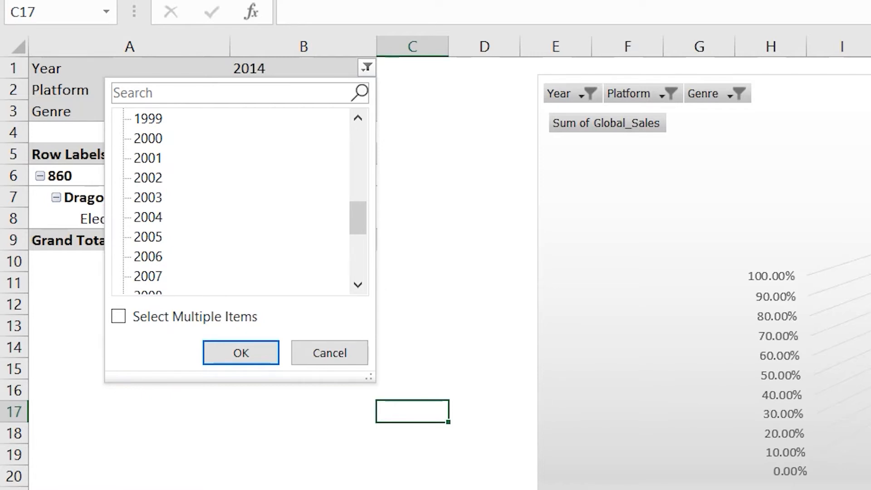
Step: Filter the pivot table to the year 2004 and reset its Platform filter to all platforms
click(241, 352)
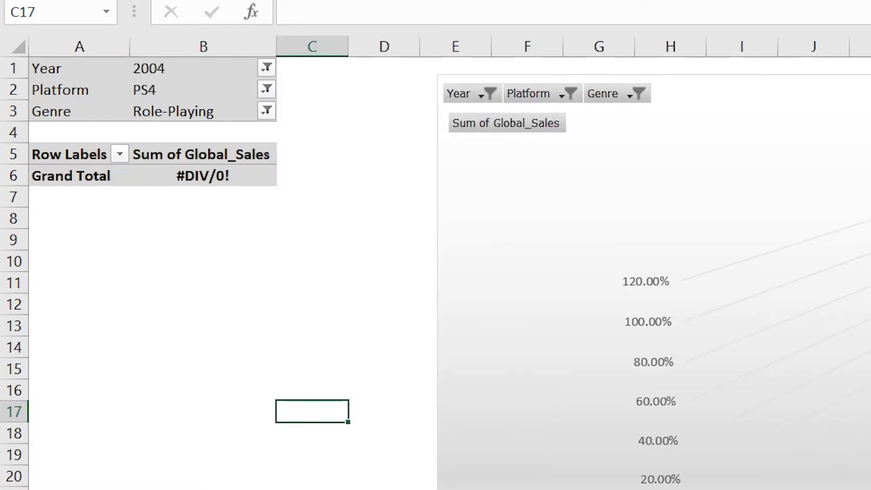
click(266, 89)
click(46, 140)
click(140, 375)
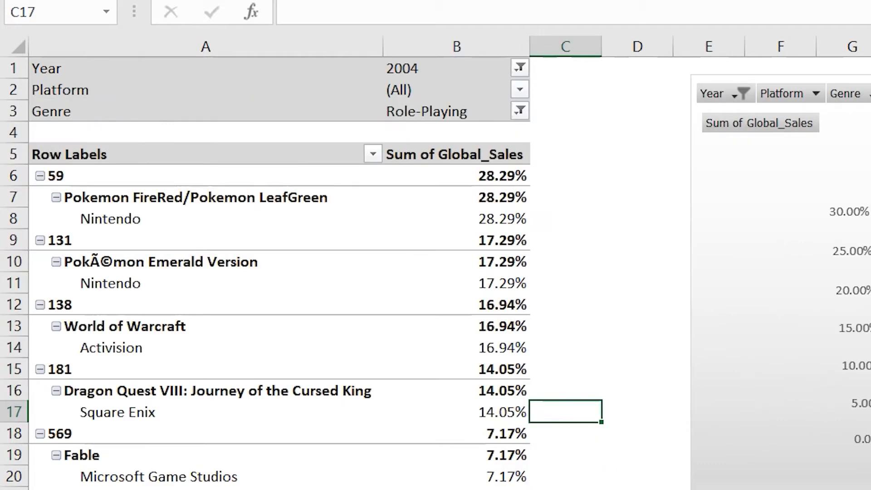
Step: Set the pivot table's Genre filter to Action
click(519, 110)
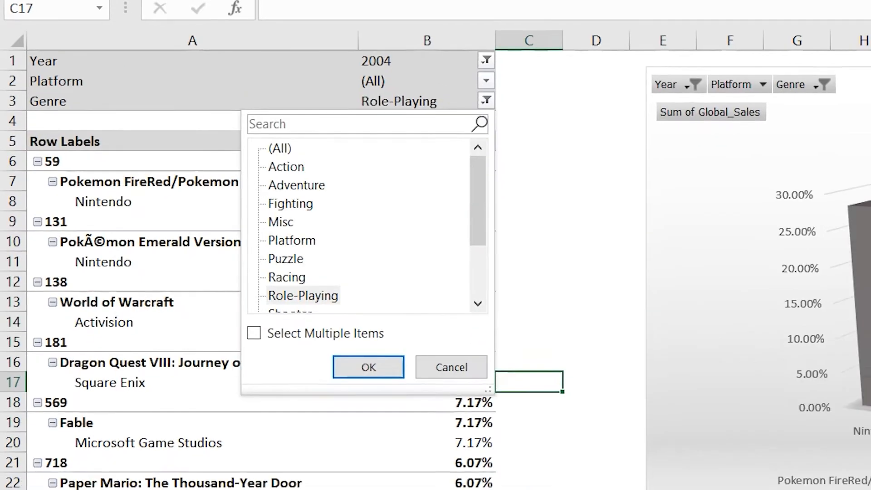
click(305, 181)
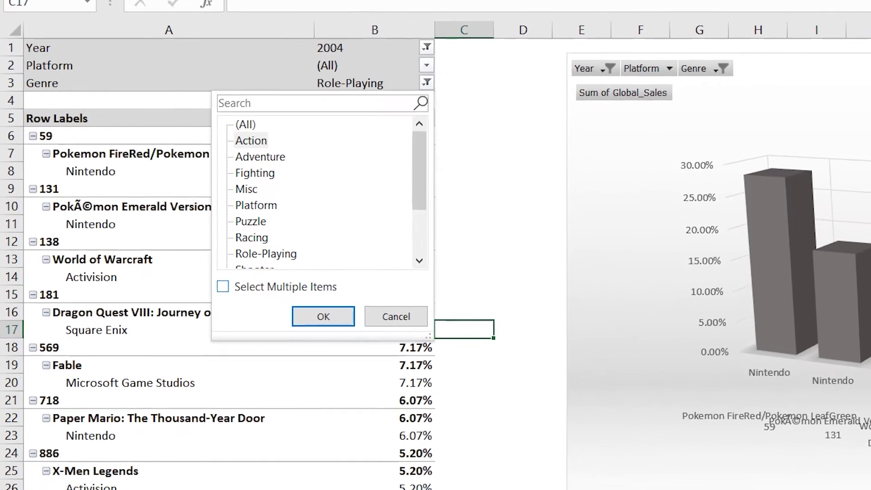
click(323, 317)
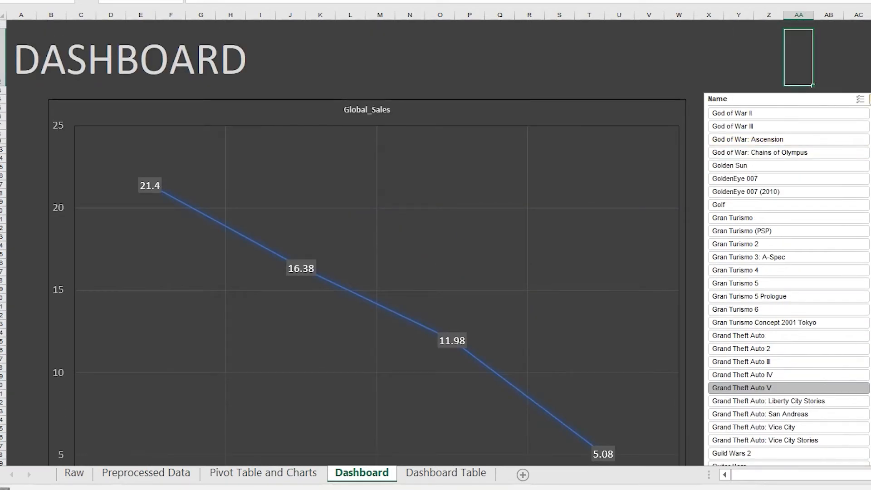
Step: Clear the Name slicer beside the Global_Sales line chart, filter it to Grand Theft Auto V, and review the chart
click(870, 100)
scroll(789, 244, down, 4)
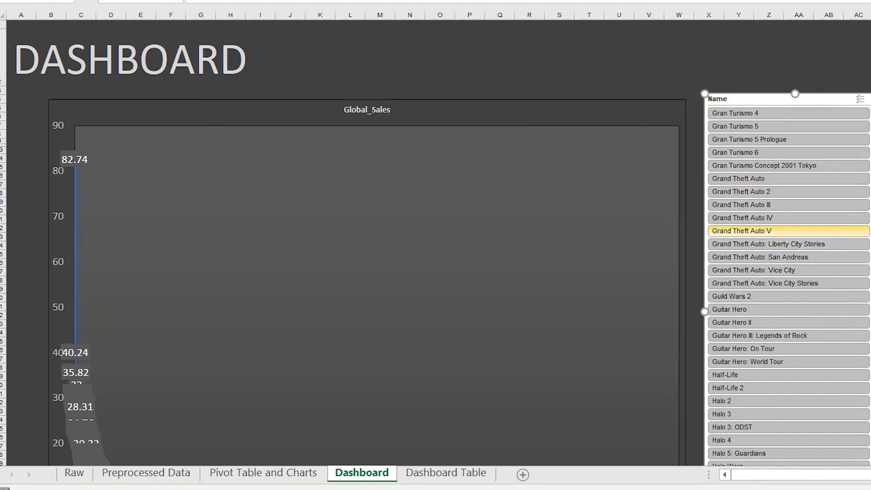
click(771, 231)
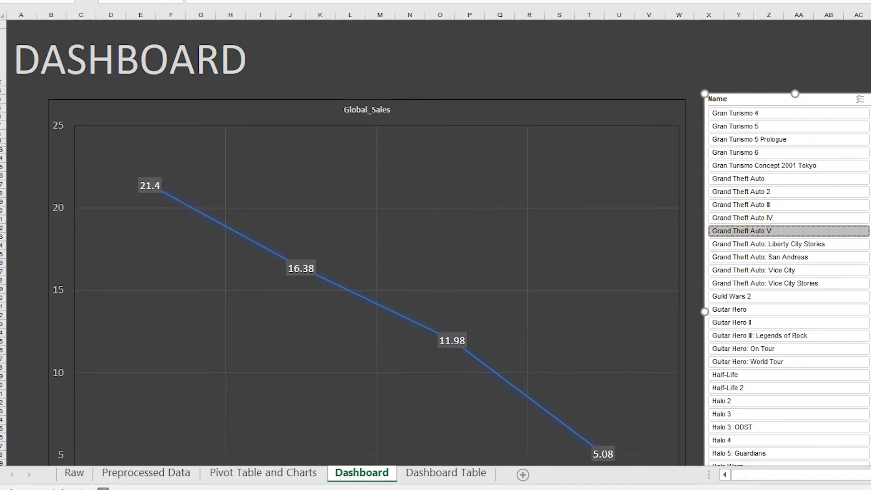
scroll(436, 245, down, 4)
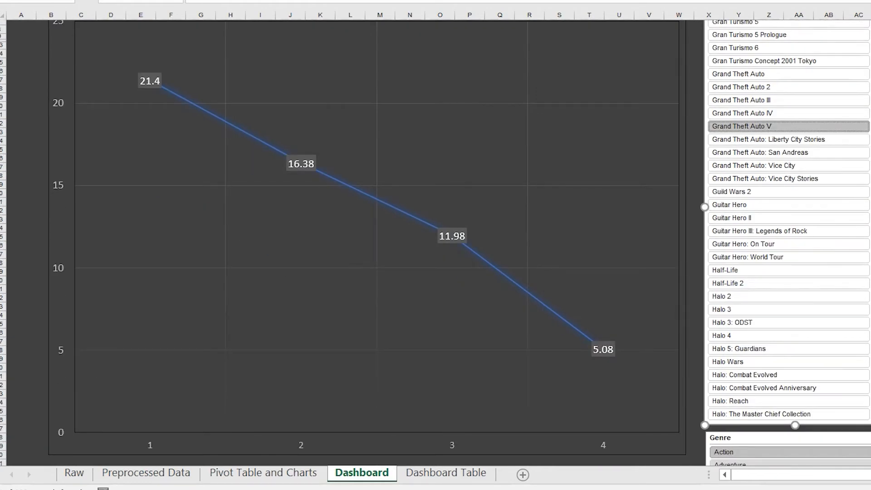
scroll(435, 245, up, 1)
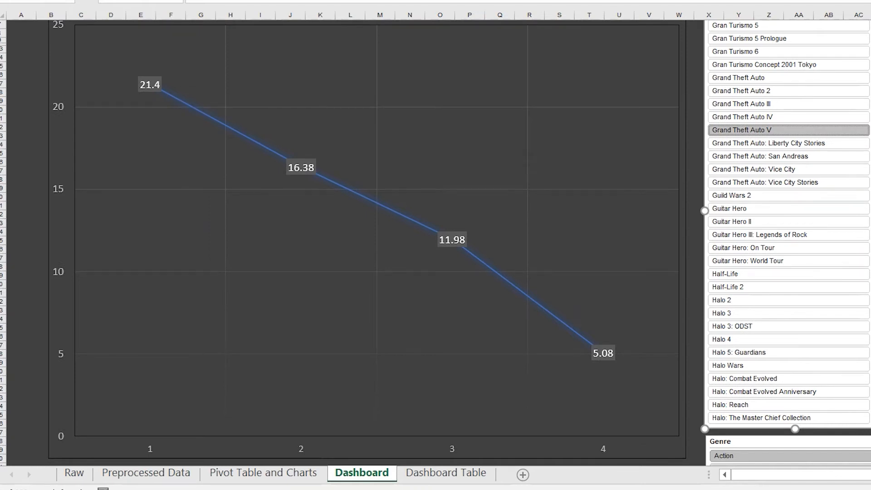
scroll(436, 243, up, 3)
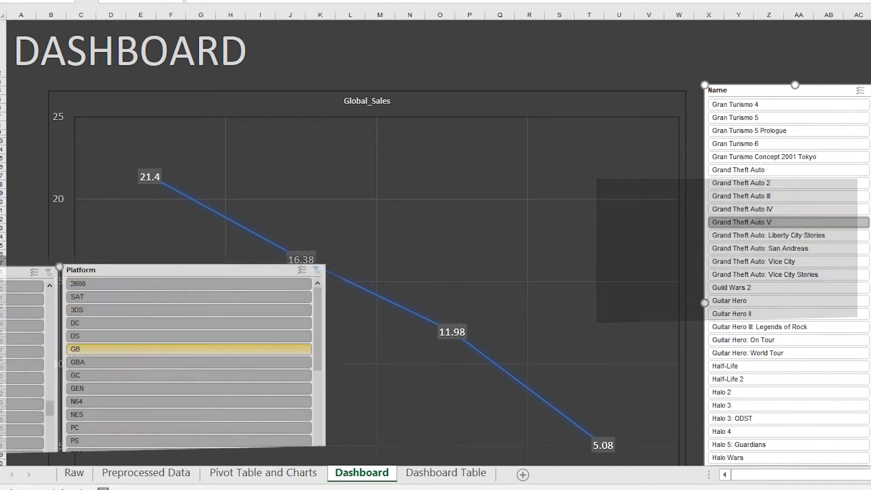
Step: Filter the Global_Sales line chart to the PS4 platform and the publisher Ubisoft using the dashboard slicers
drag(317, 329, 318, 375)
click(188, 388)
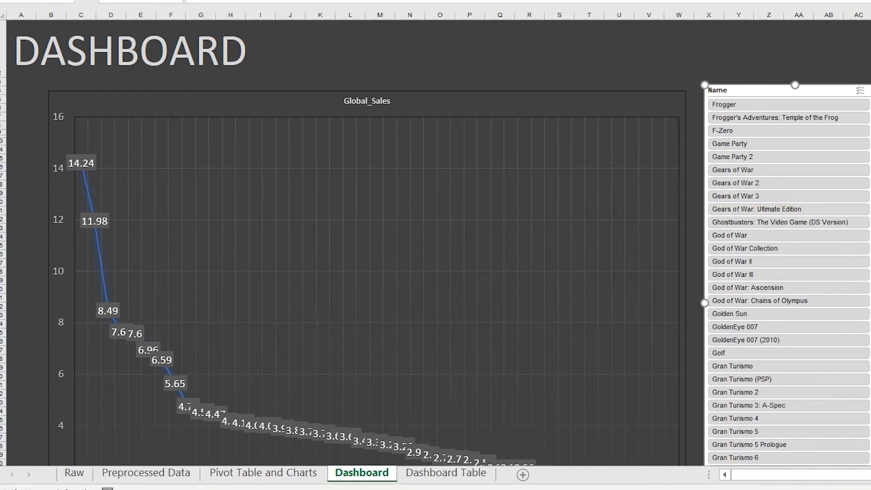
scroll(436, 245, down, 5)
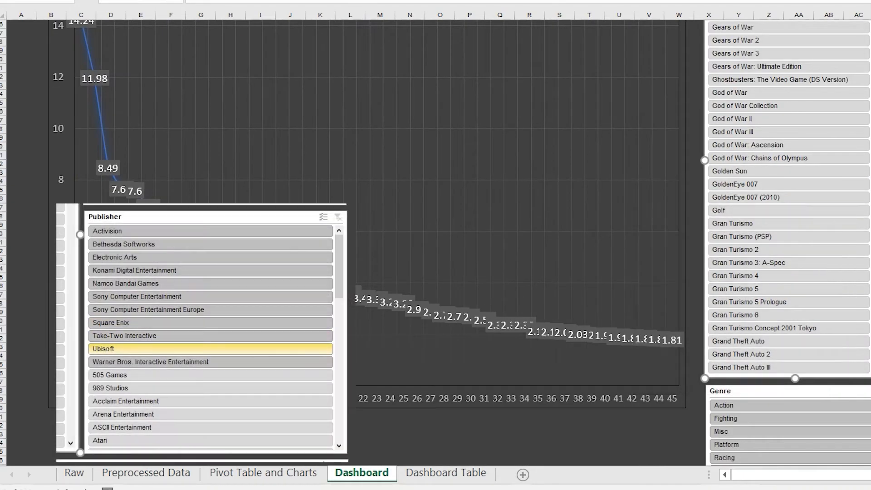
click(210, 348)
scroll(436, 245, down, 1)
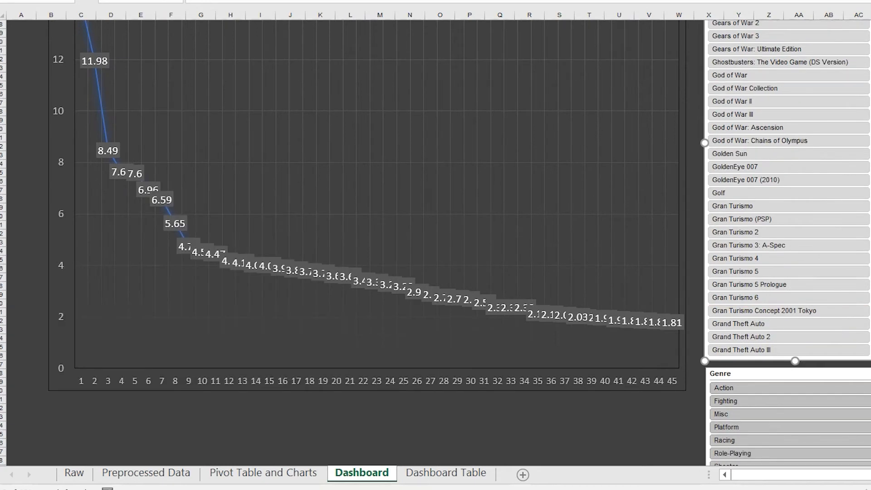
scroll(363, 245, up, 6)
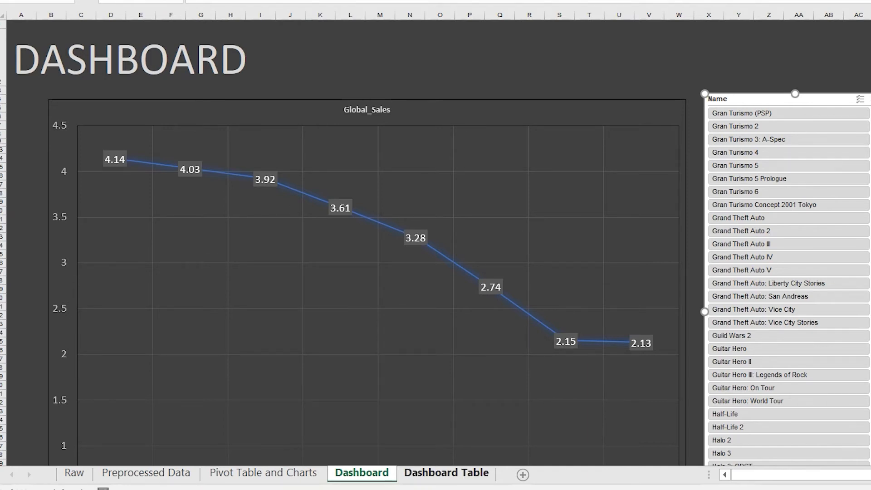
Step: Inspect the filtered game rows on the Dashboard Table sheet and return to the Dashboard sheet
click(447, 472)
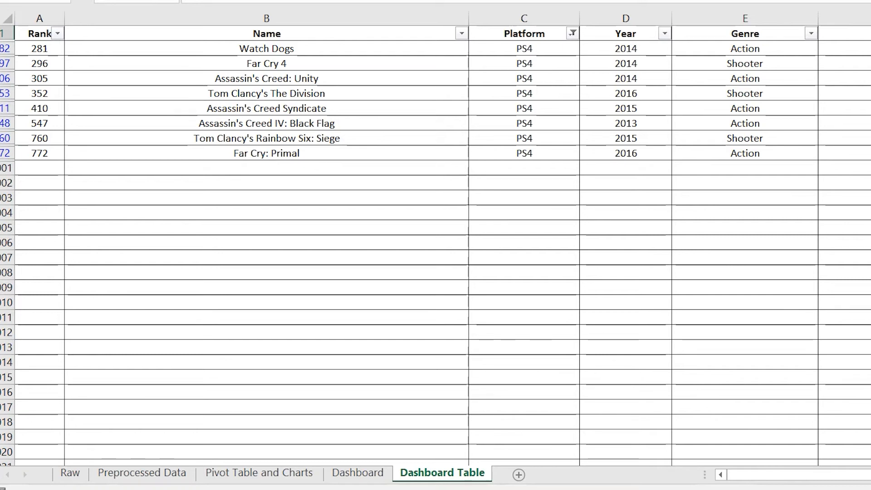
click(358, 472)
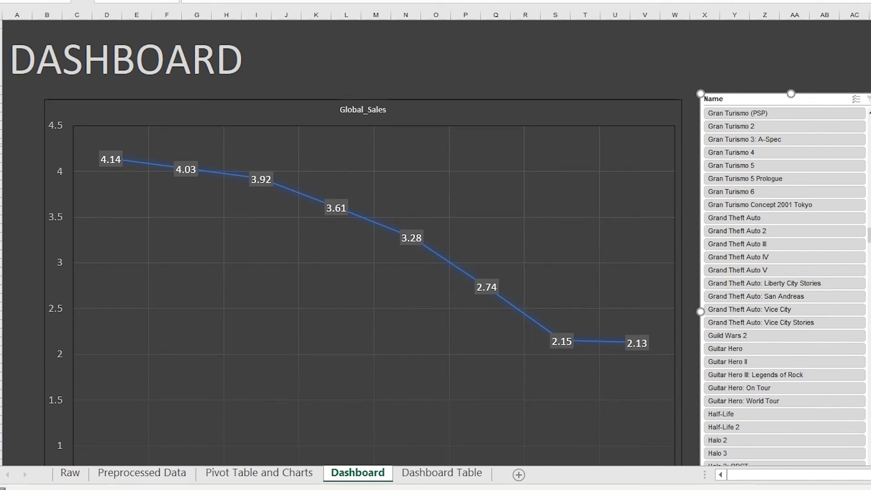
Step: Filter the dashboard's line chart to the Action genre and view the matching rows on the Dashboard Table sheet
scroll(436, 243, down, 5)
scroll(436, 242, down, 2)
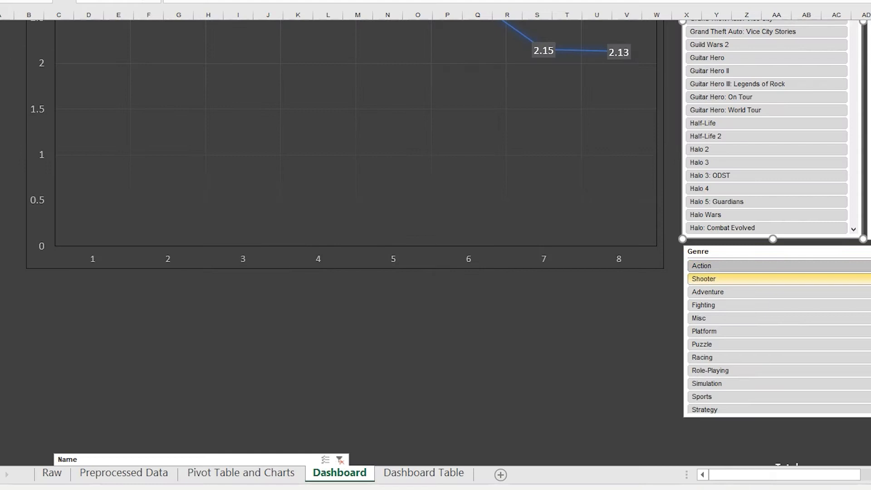
click(779, 266)
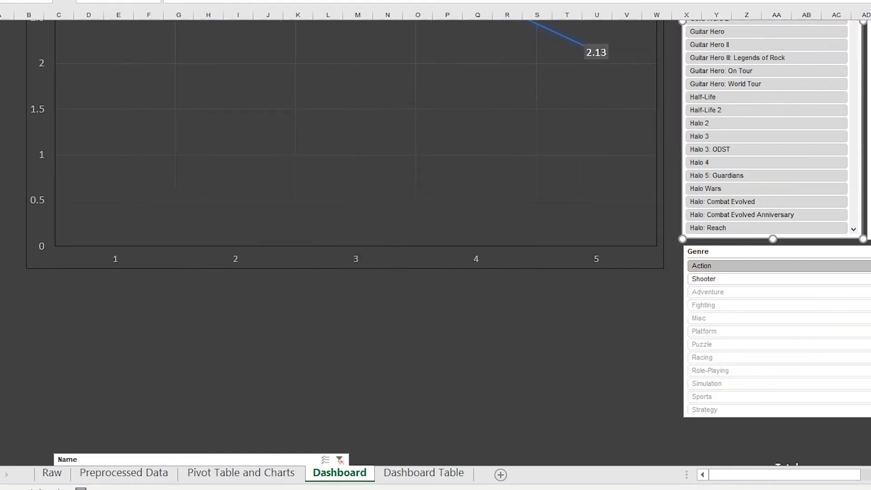
click(423, 473)
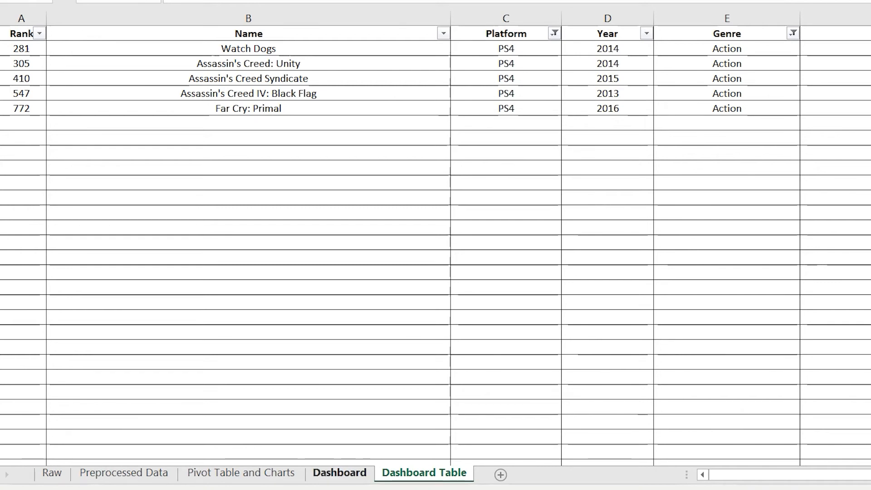
Step: On the Dashboard sheet, clear the Name slicer beside the platform column chart and filter it to Left 4 Dead 2
click(339, 472)
scroll(436, 250, down, 10)
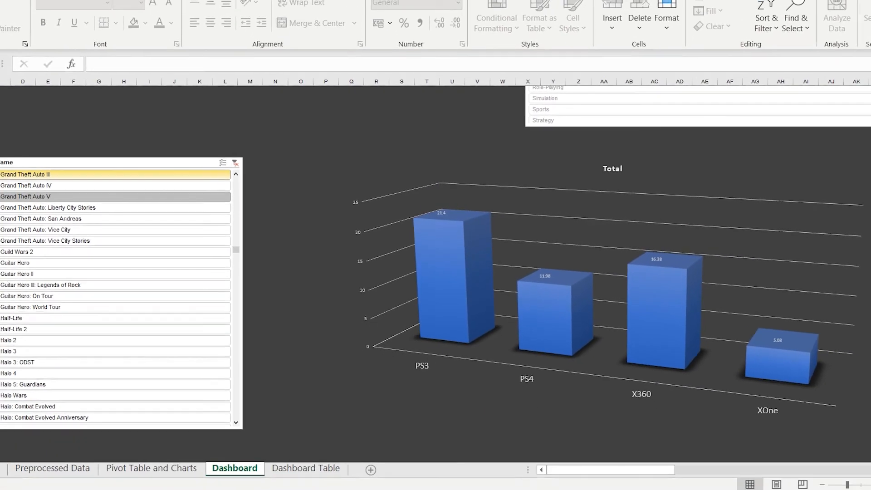
click(243, 164)
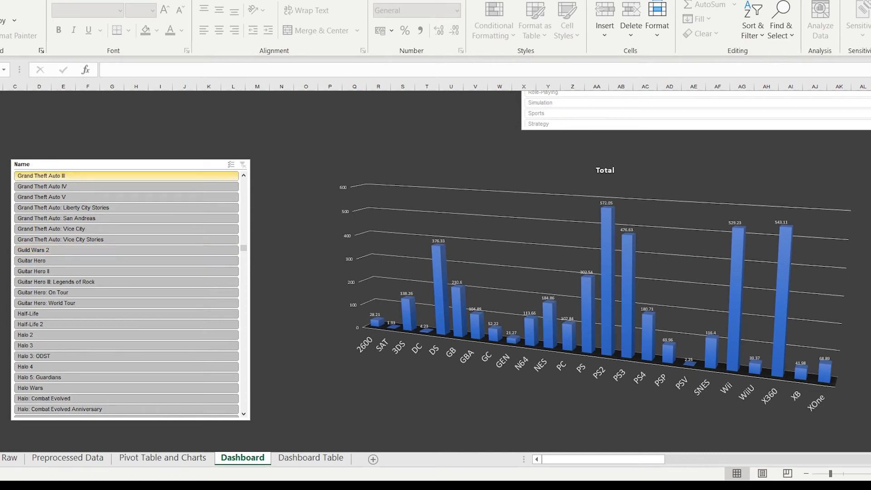
click(127, 165)
scroll(127, 260, down, 15)
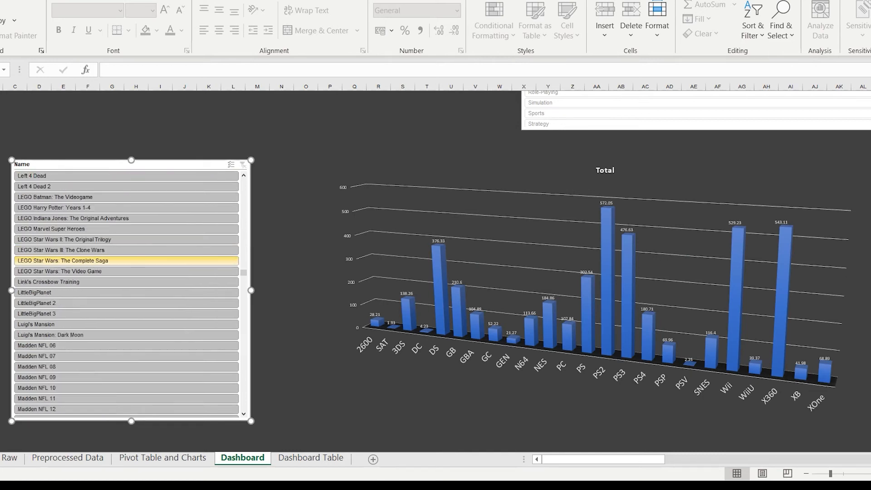
click(127, 186)
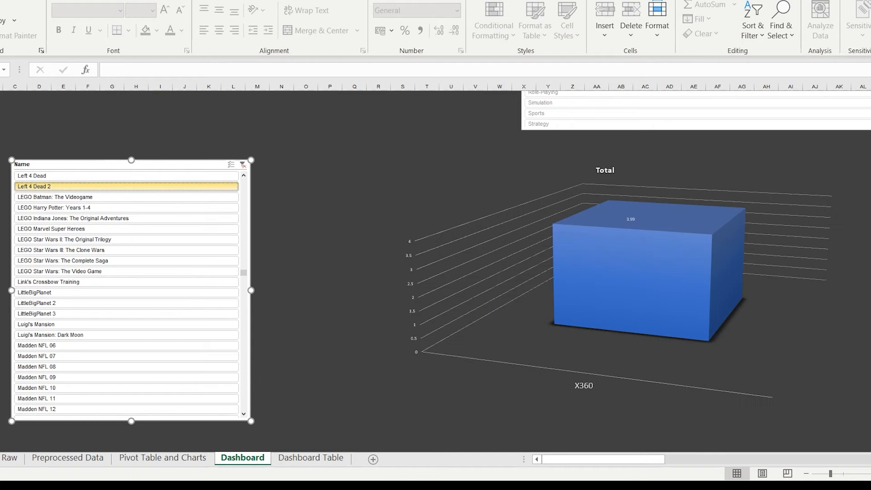
Step: Filter the platform column chart to Grand Theft Auto IV, and switch the selection to Grand Theft Auto V
scroll(127, 261, up, 2)
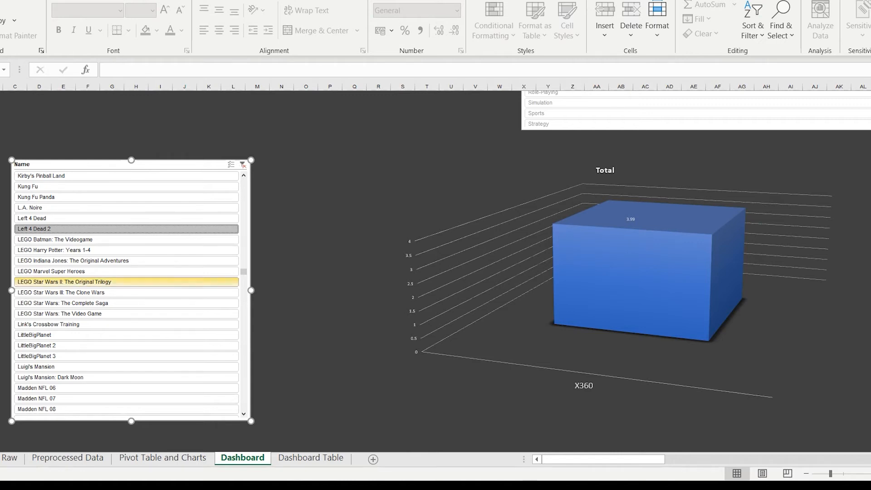
scroll(127, 218, up, 15)
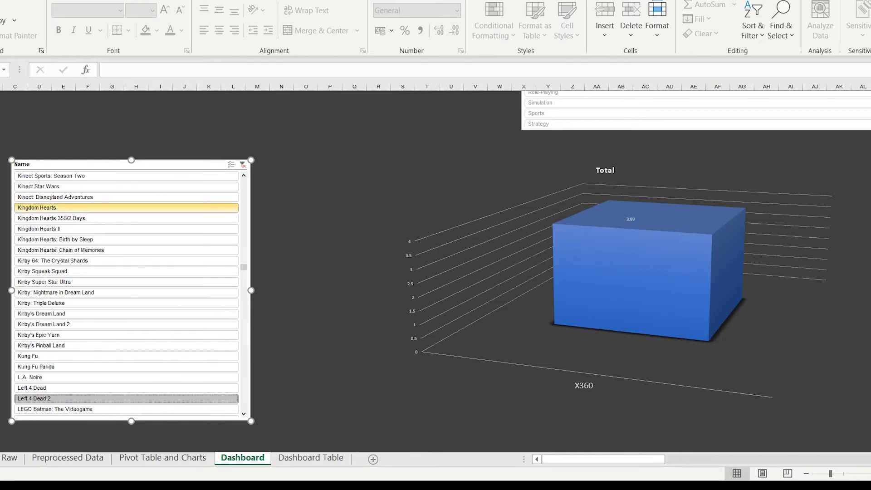
scroll(127, 207, down, 4)
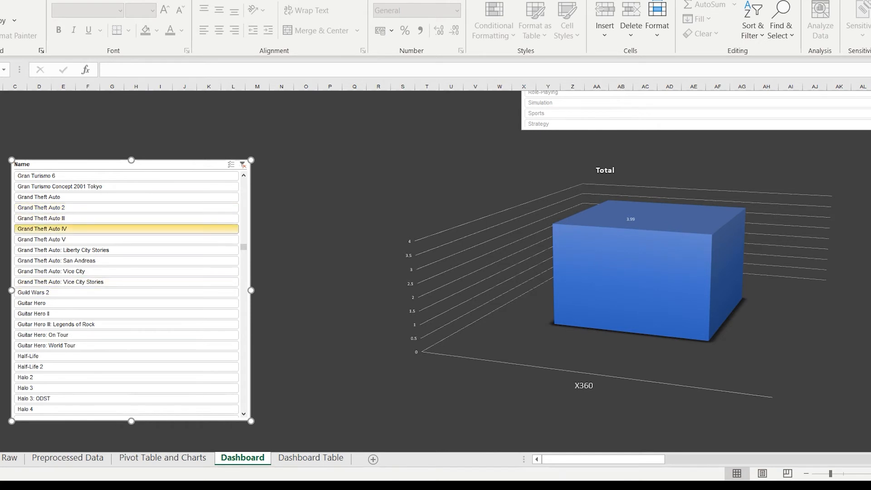
click(127, 229)
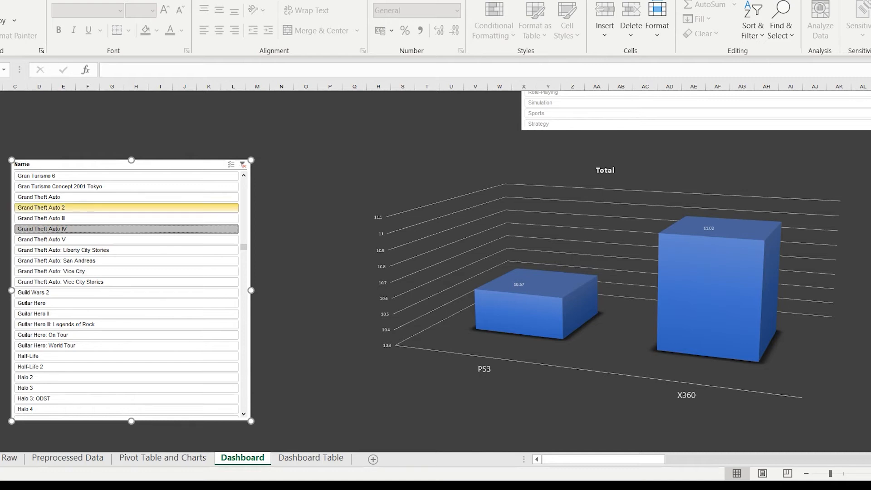
click(126, 239)
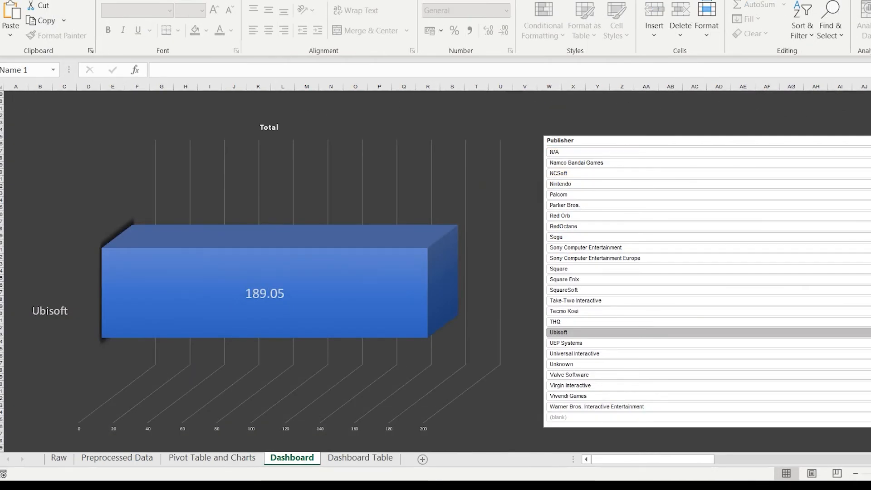
Step: Clear the Publisher slicer beside the publisher bar chart and filter it to Namco Bandai Games
key(alt+c)
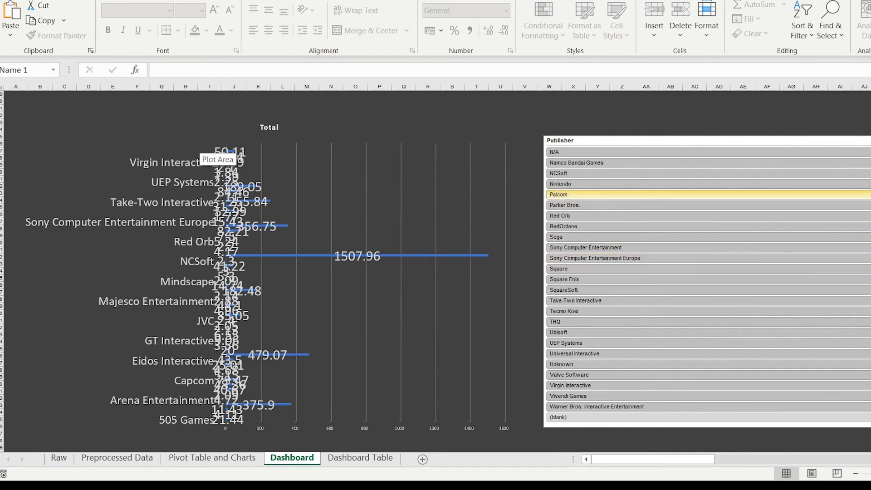
scroll(590, 353, up, 6)
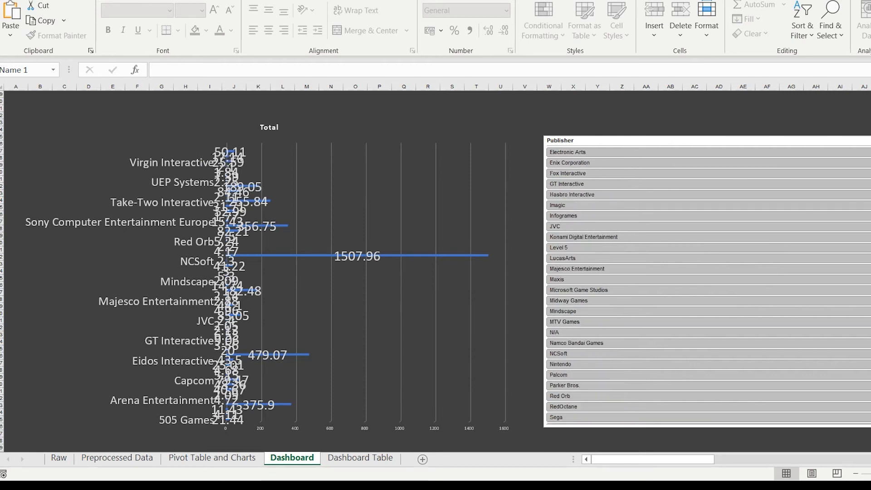
click(590, 343)
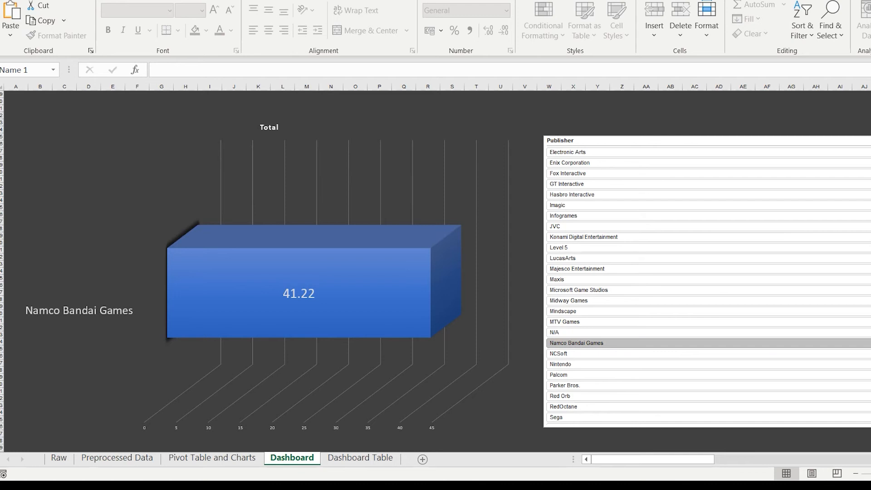
Step: Filter the publisher bar chart to Ubisoft and look through the other publishers in its slicer
mouse_move(267, 313)
scroll(635, 335, down, 6)
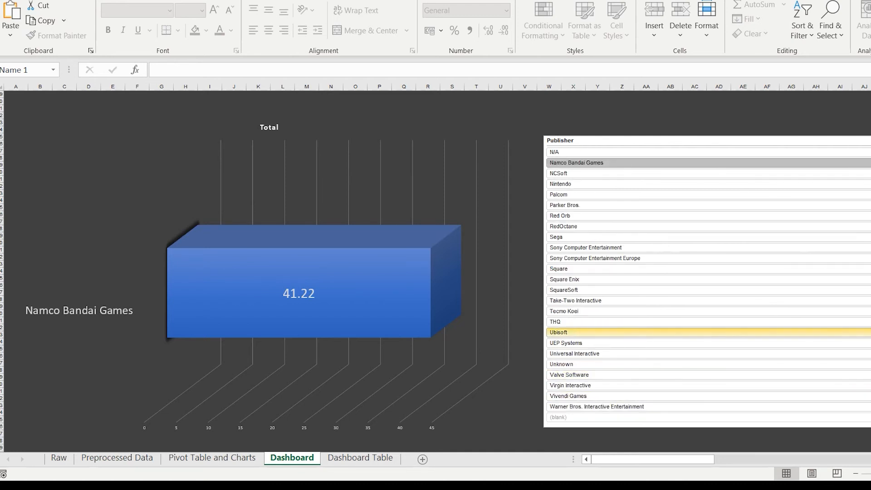
click(635, 332)
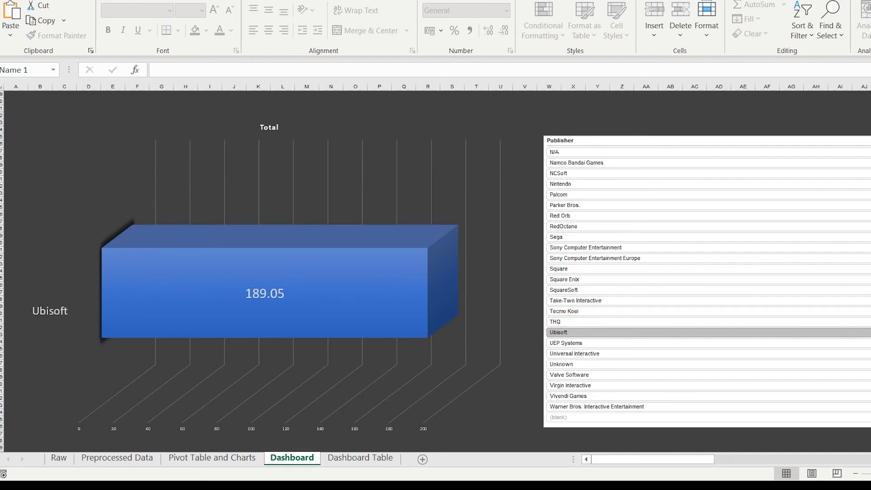
scroll(635, 281, up, 5)
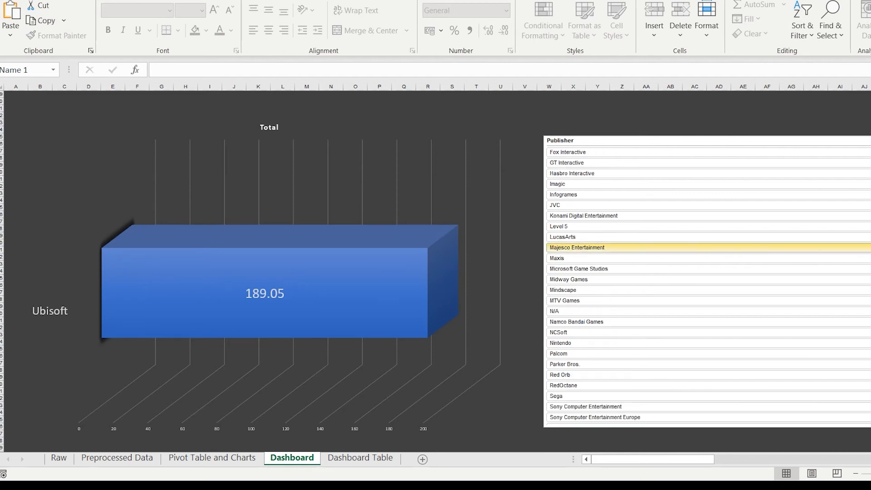
scroll(635, 290, up, 4)
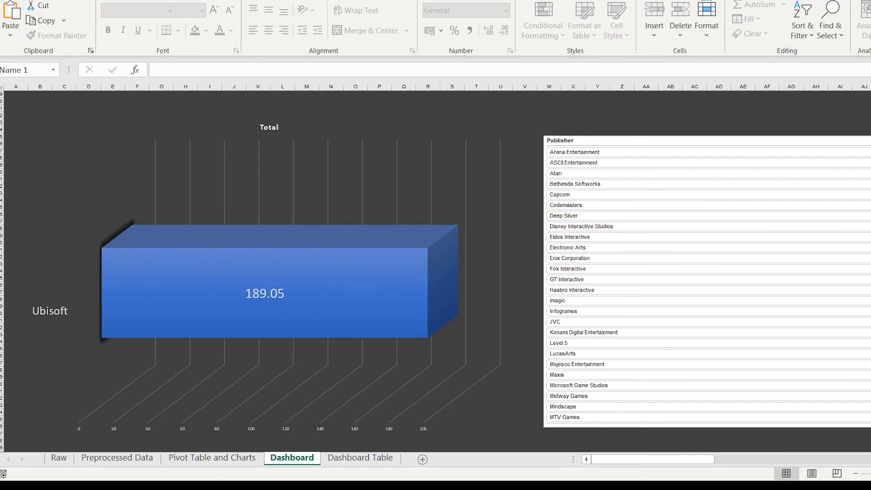